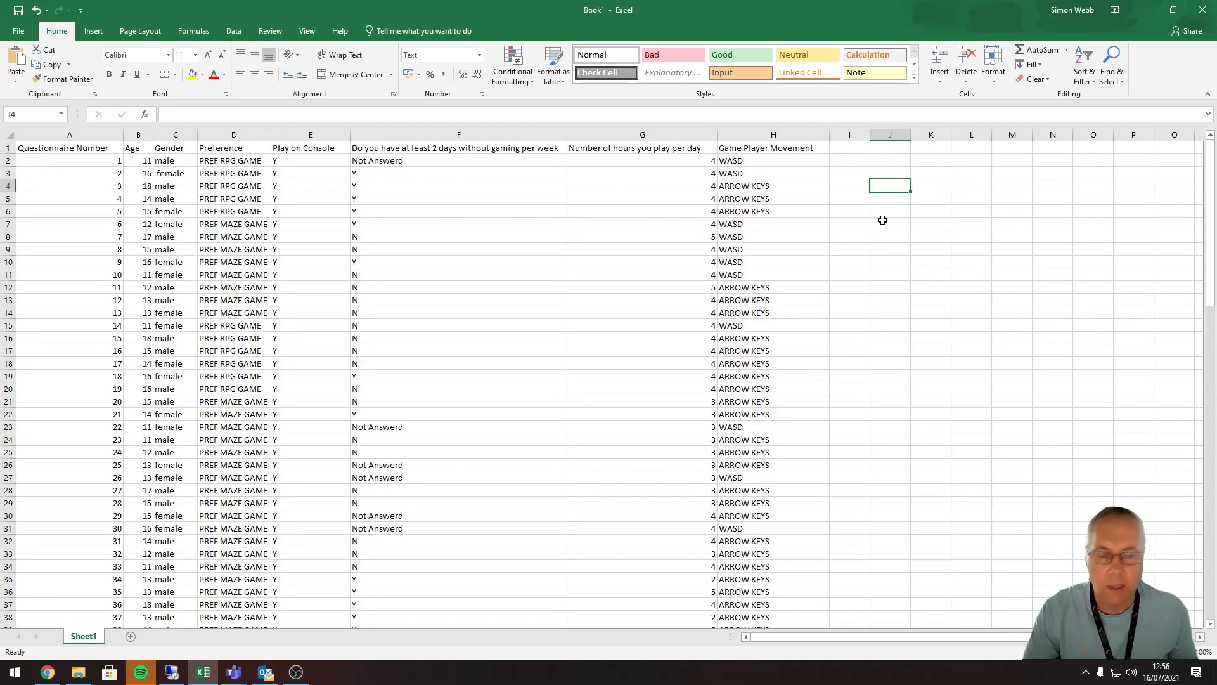
pyautogui.write('"')
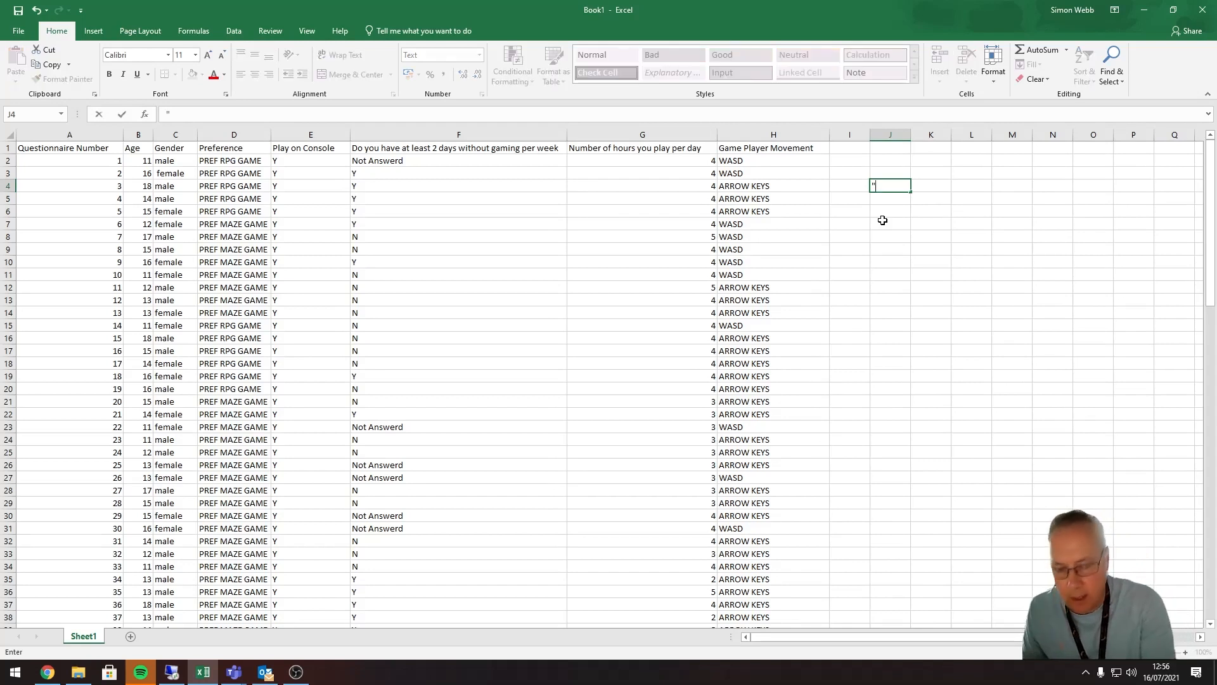
pyautogui.write('male"')
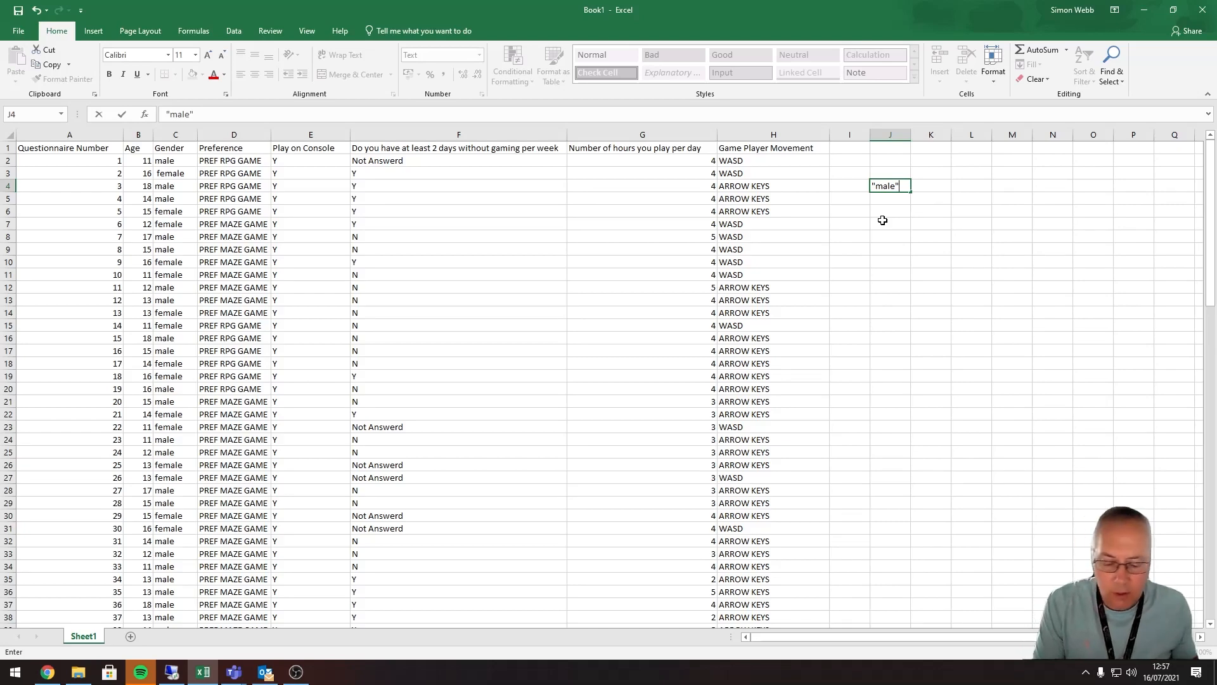
pyautogui.press('BackSpace')
pyautogui.press('BackSpace')
pyautogui.press('BackSpace')
pyautogui.press('BackSpace')
pyautogui.press('BackSpace')
pyautogui.press('BackSpace')
pyautogui.click(904, 218)
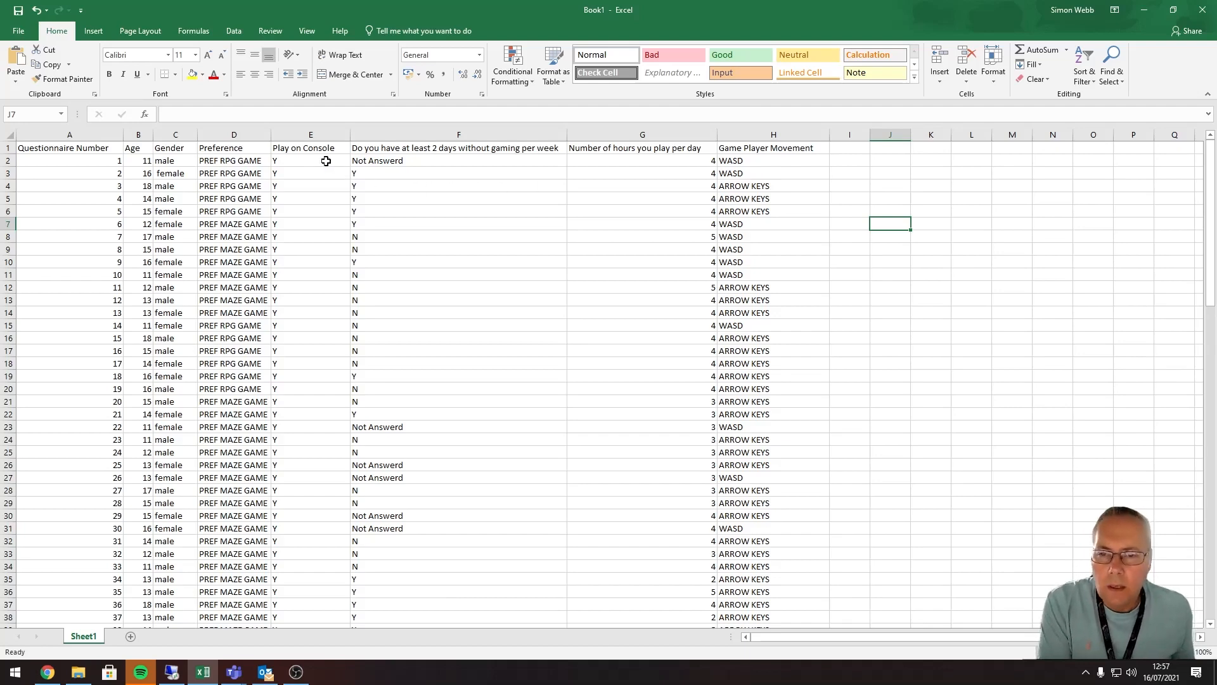
# - Insert a blank column between the Gender and Preference columns and widen it
pyautogui.click(176, 131)
pyautogui.click(219, 135)
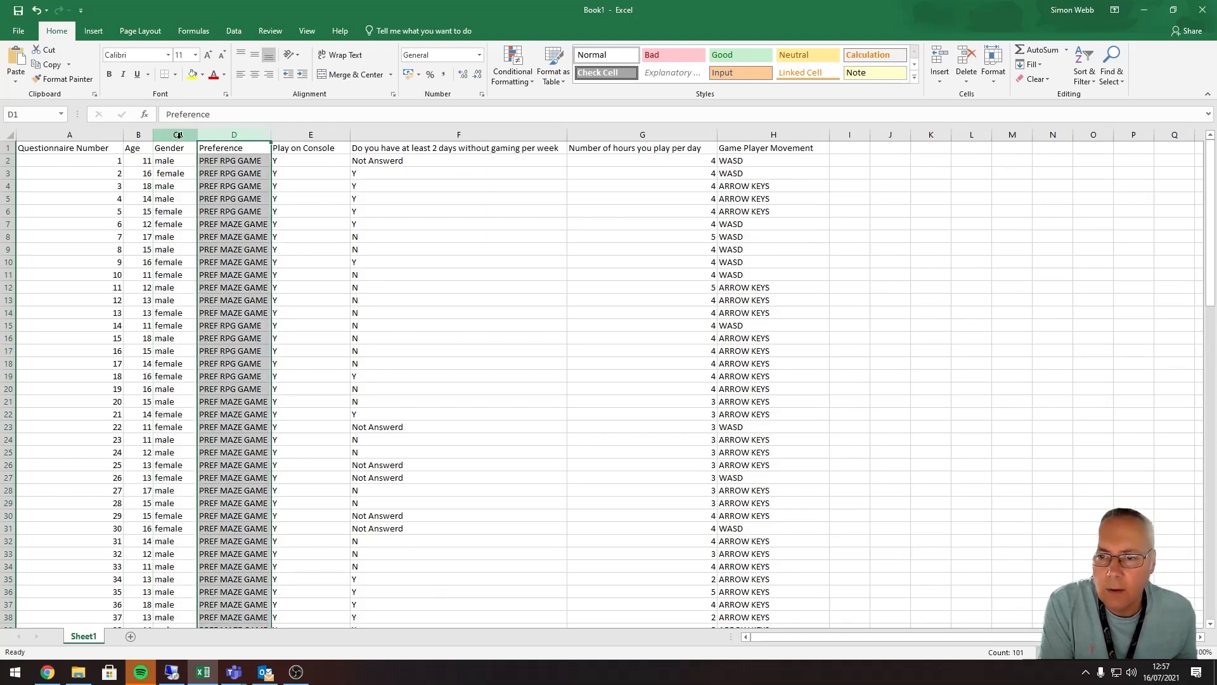
pyautogui.rightClick(221, 135)
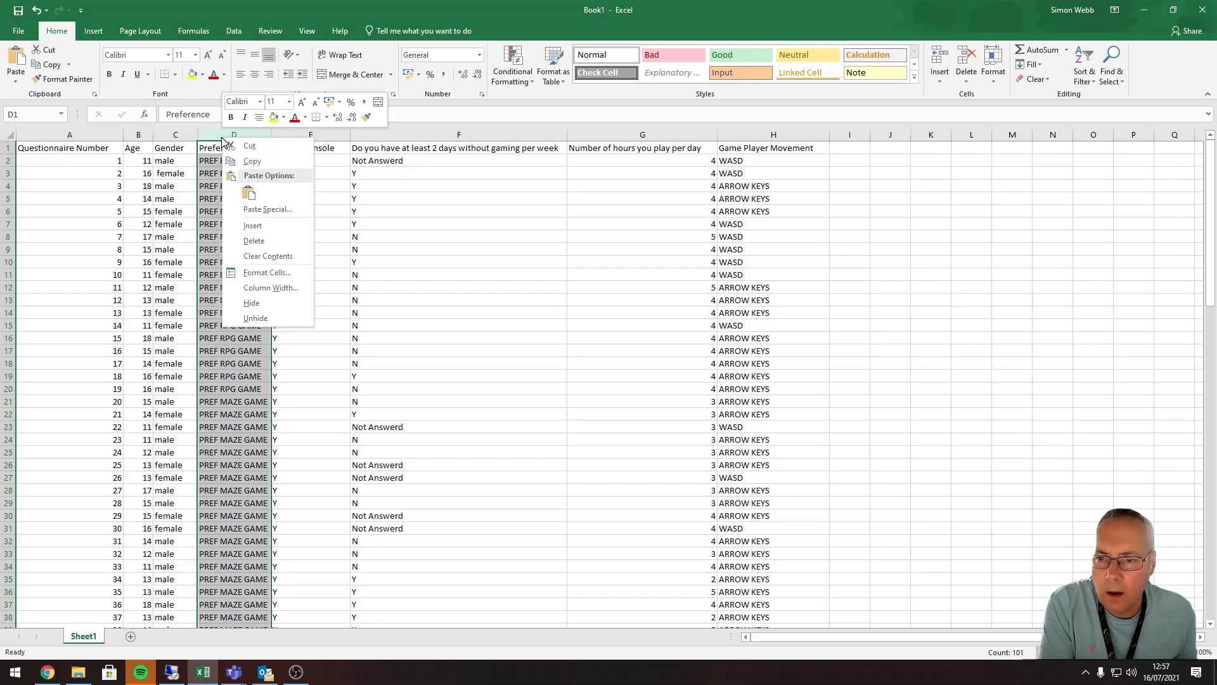
pyautogui.click(252, 226)
pyautogui.moveTo(242, 134); pyautogui.dragTo(330, 134)
# - Enter the heading "Gender Trim" in D1 and narrow column D to suit it
pyautogui.click(227, 146)
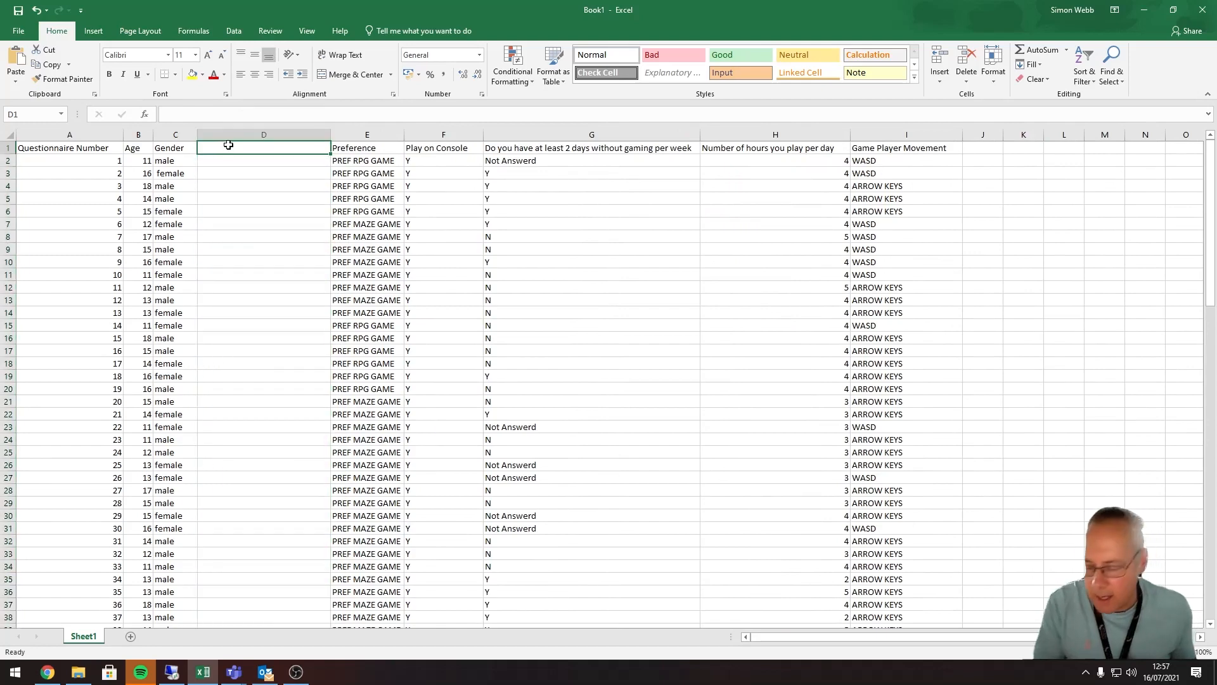
pyautogui.write('G')
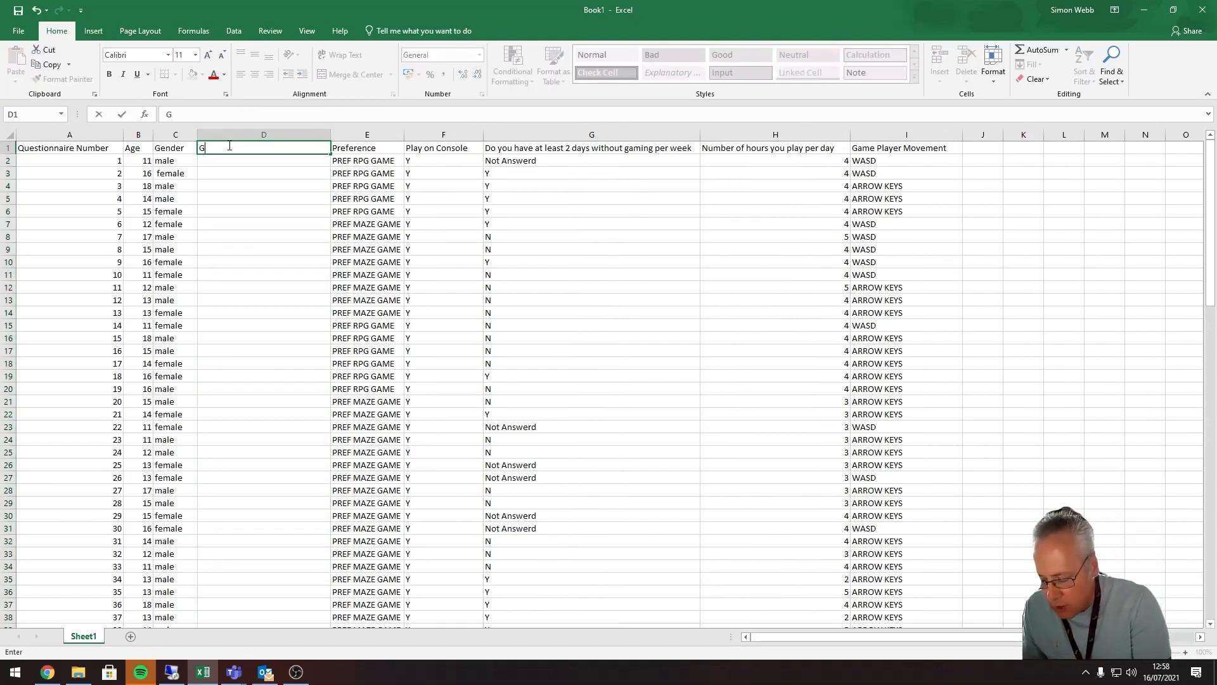
pyautogui.write('ender')
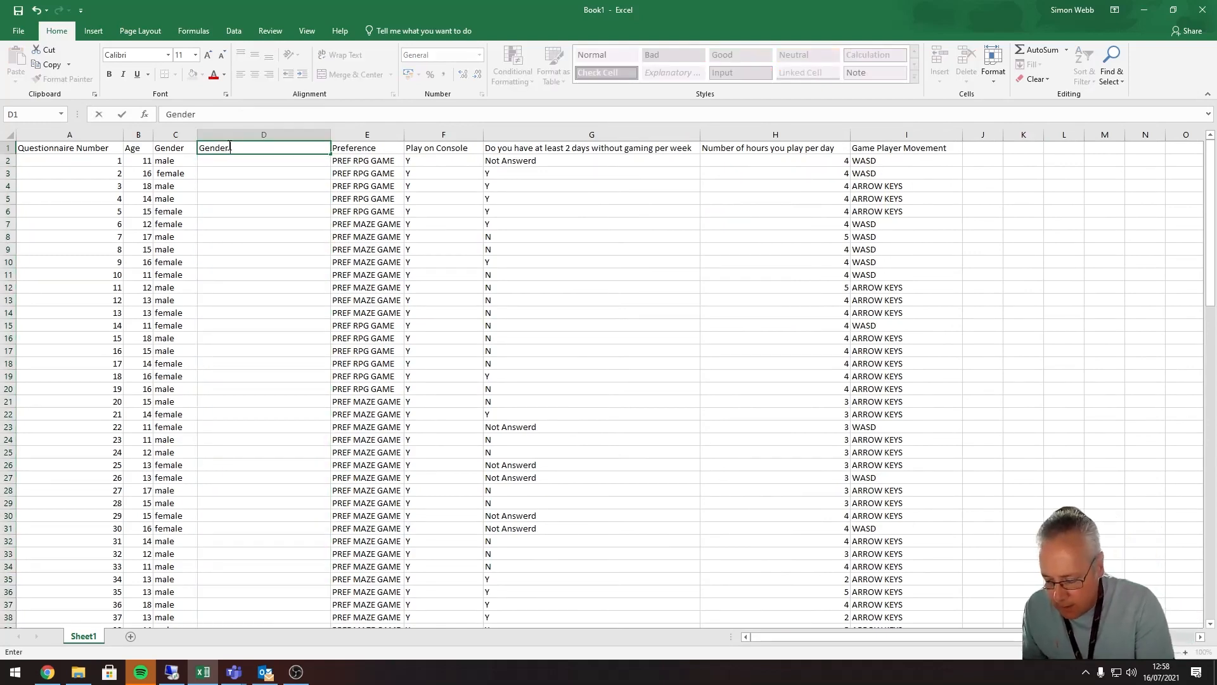
pyautogui.write(' Trim')
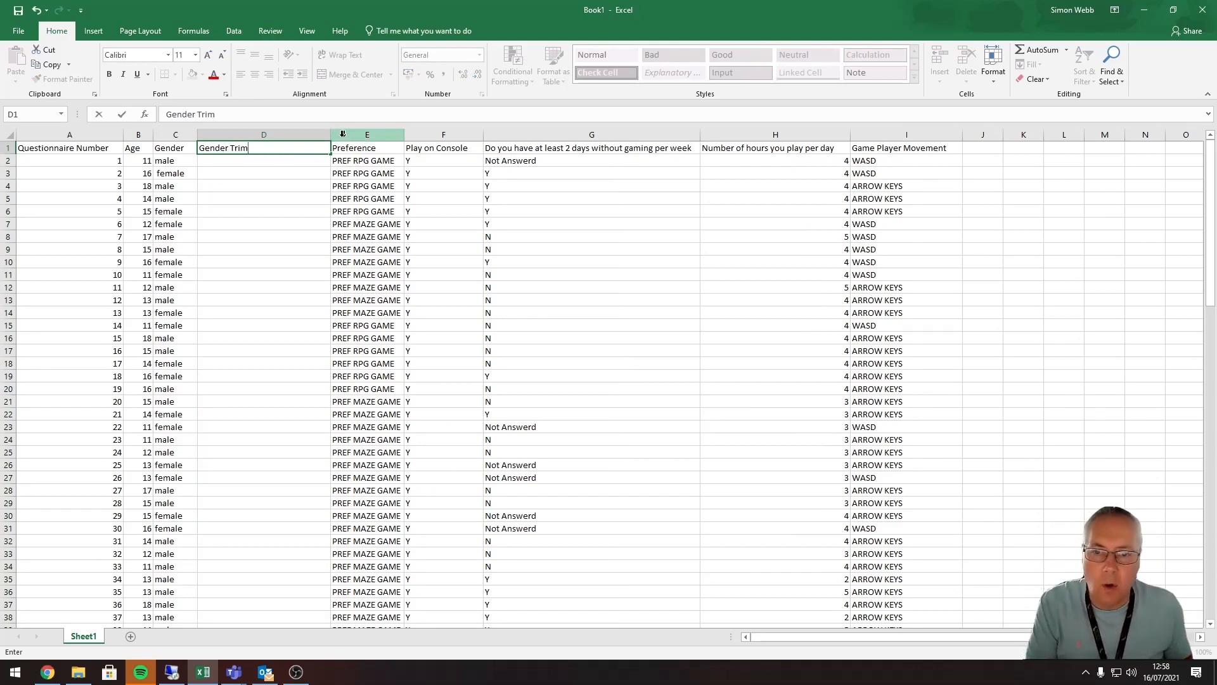
pyautogui.click(317, 186)
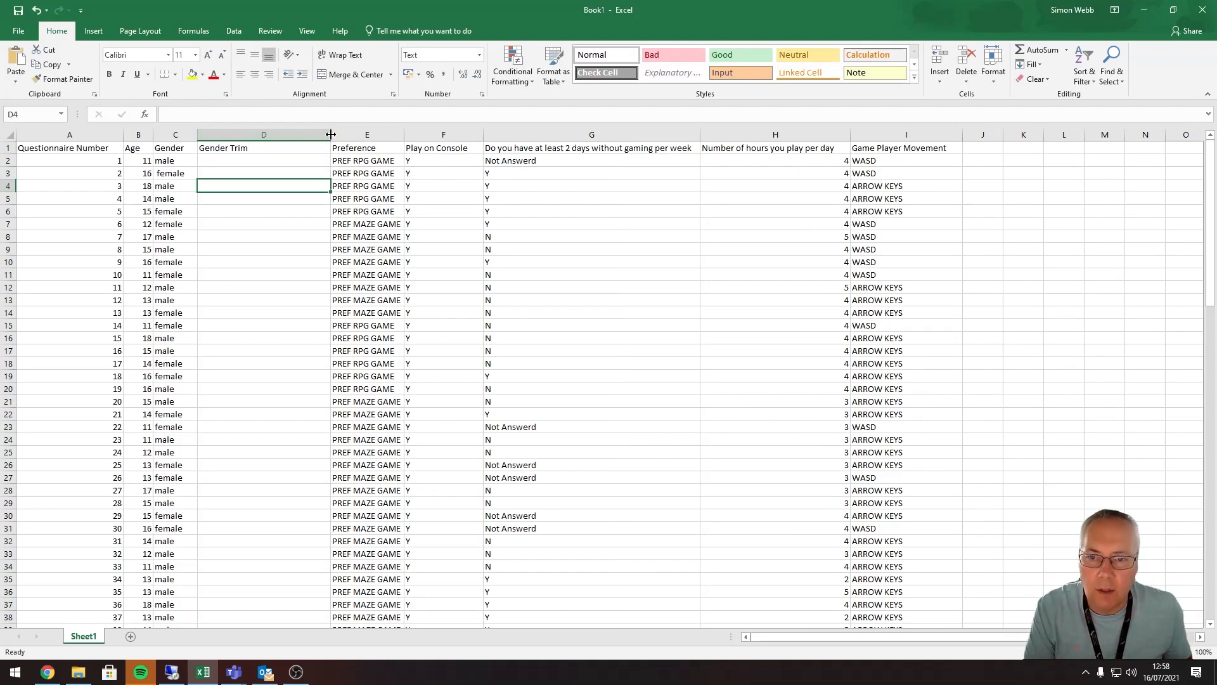
pyautogui.moveTo(330, 132); pyautogui.dragTo(277, 134)
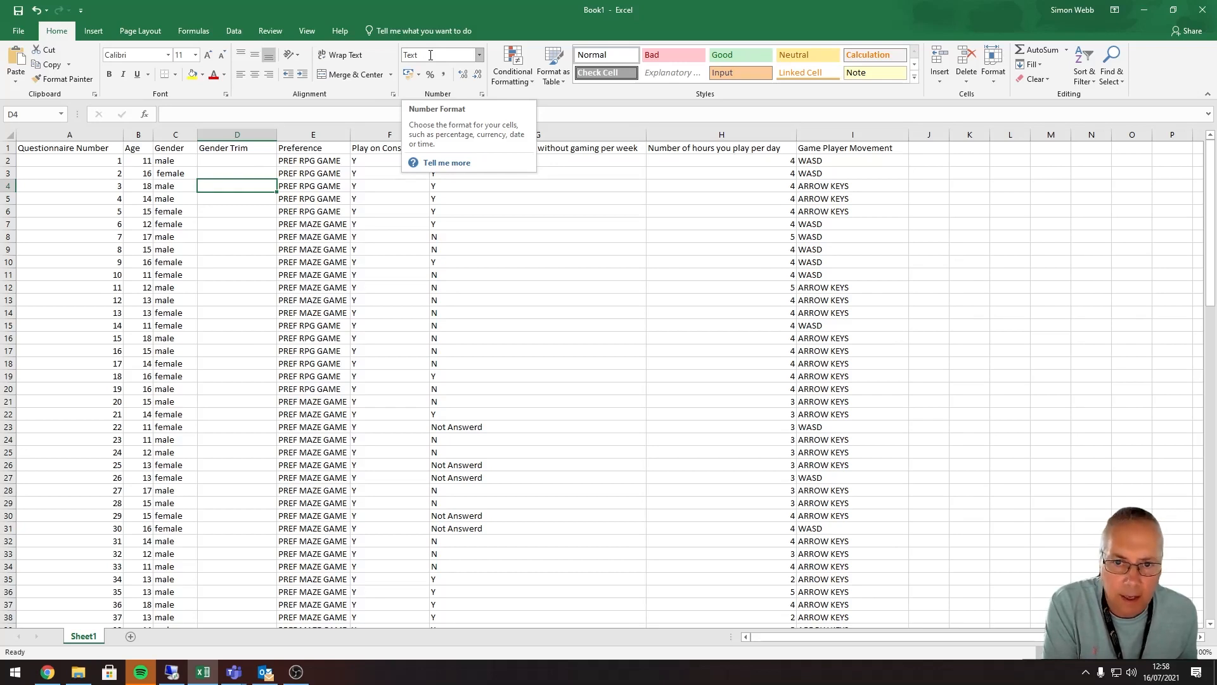
# - Set the number format of the whole Gender Trim column to General
pyautogui.click(237, 134)
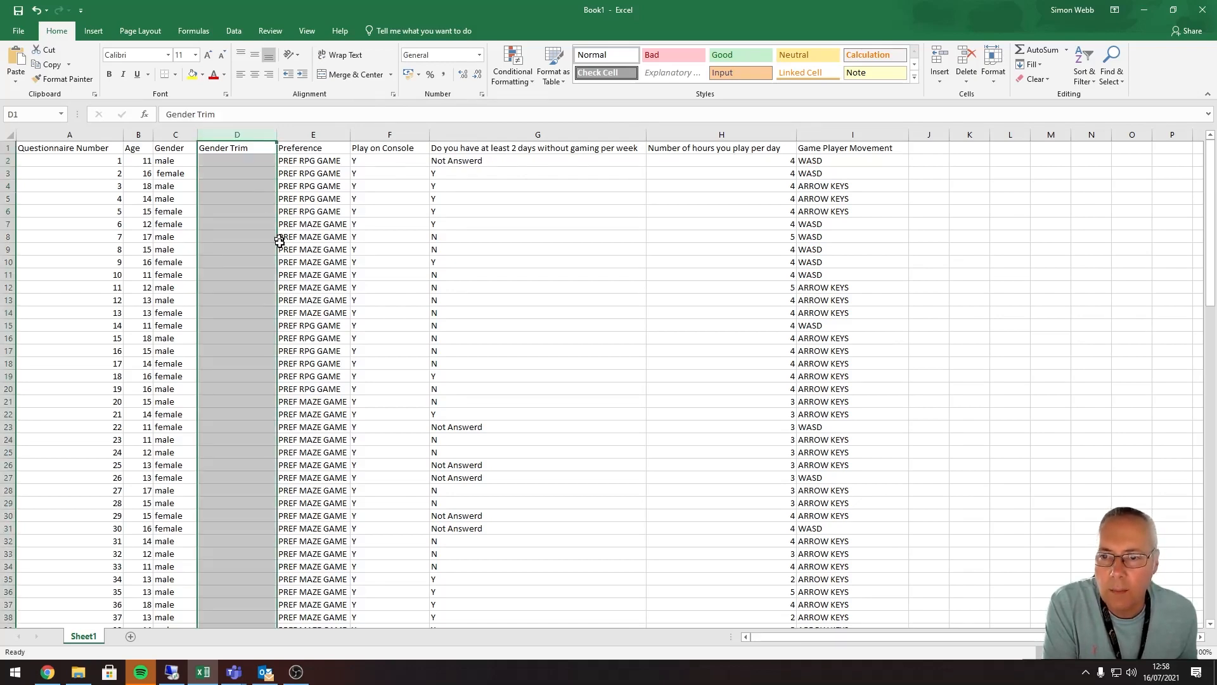
pyautogui.click(480, 55)
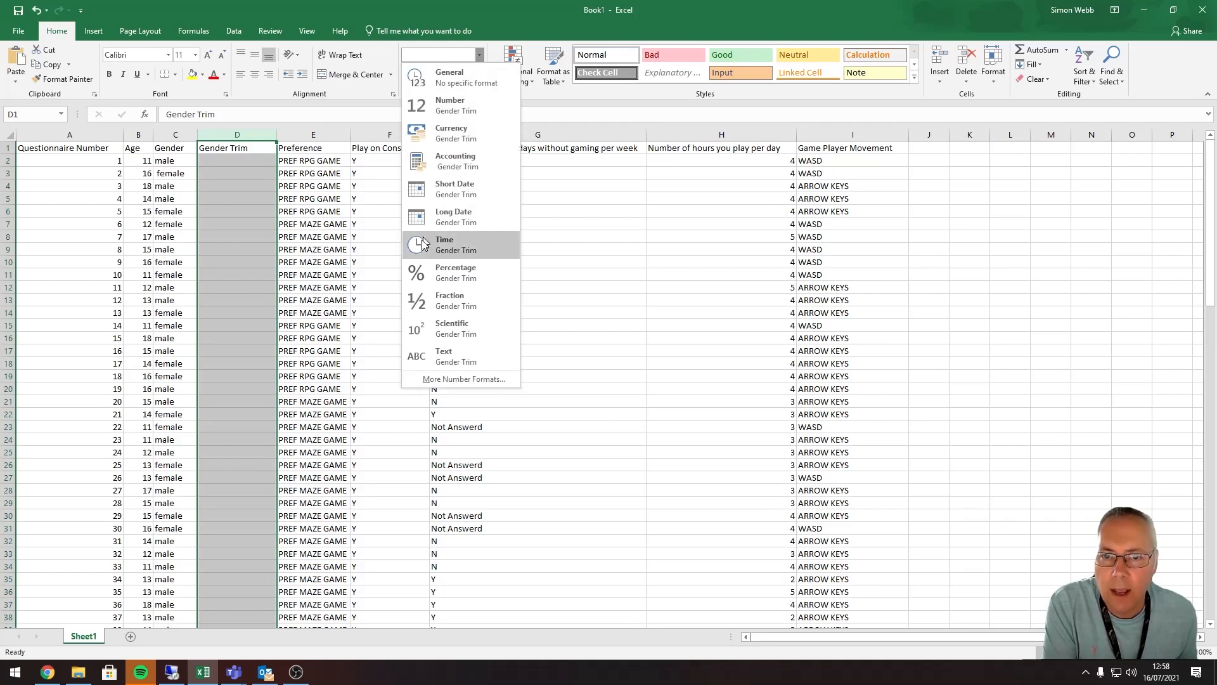
pyautogui.click(459, 79)
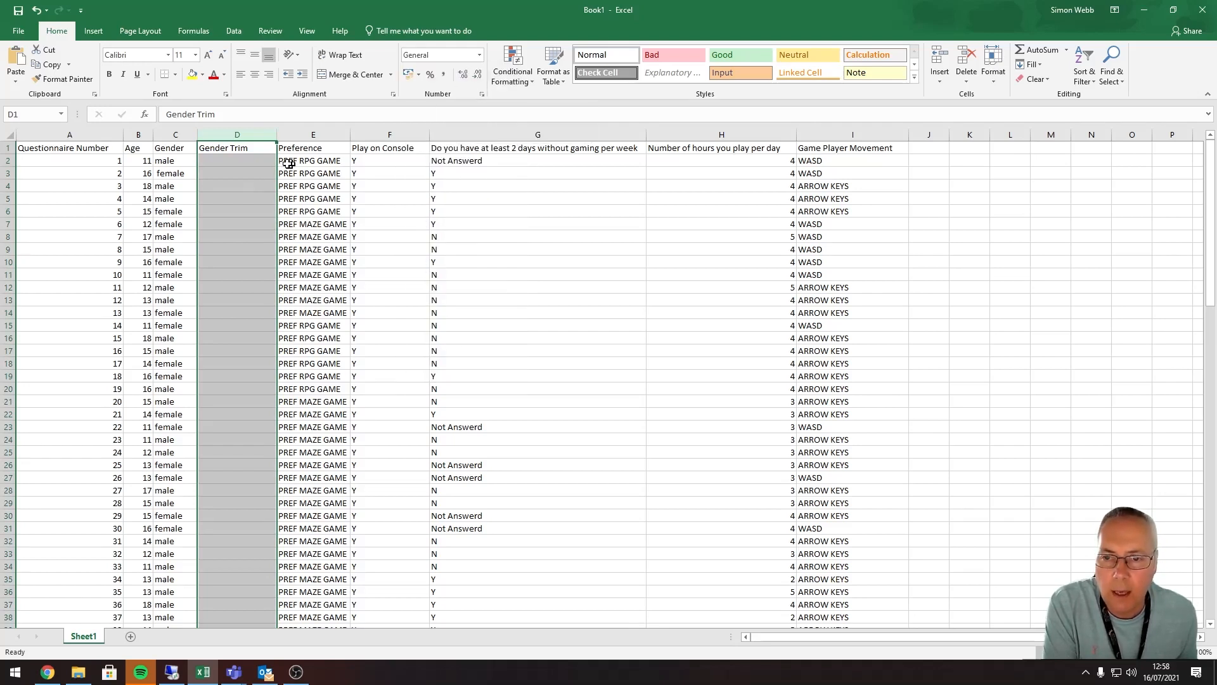
# - Enter the formula =TRIM(C2) in D2 to strip extra spaces from the first Gender entry
pyautogui.click(215, 161)
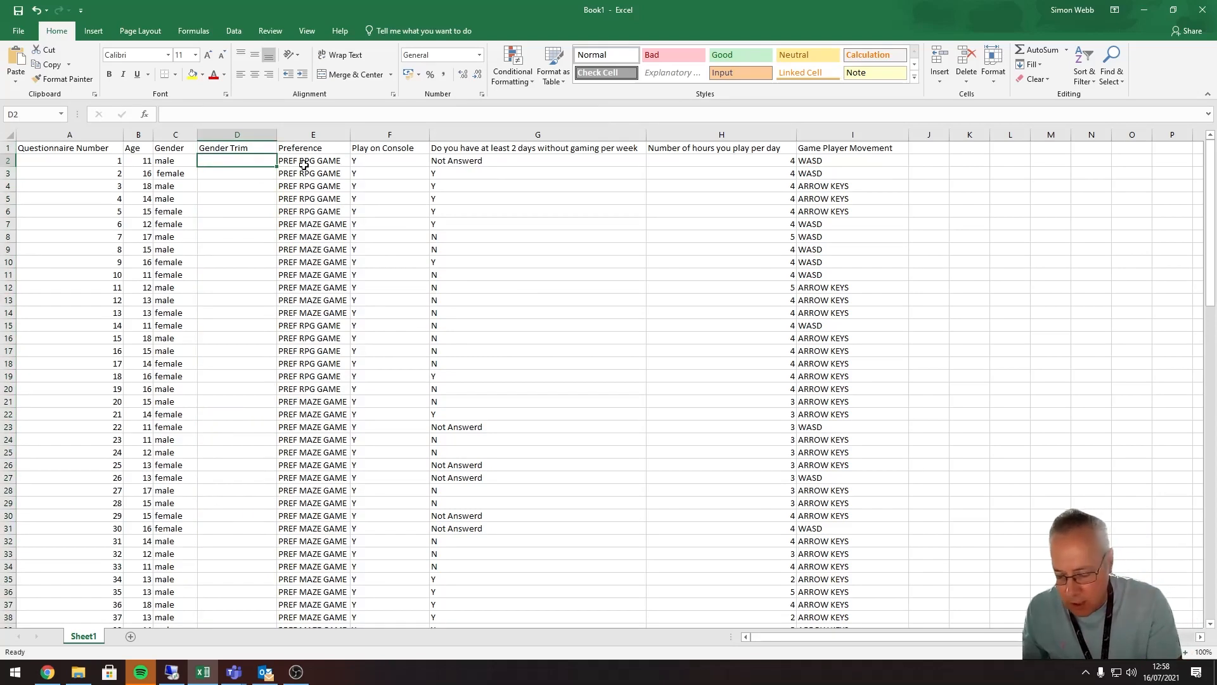
pyautogui.write('=')
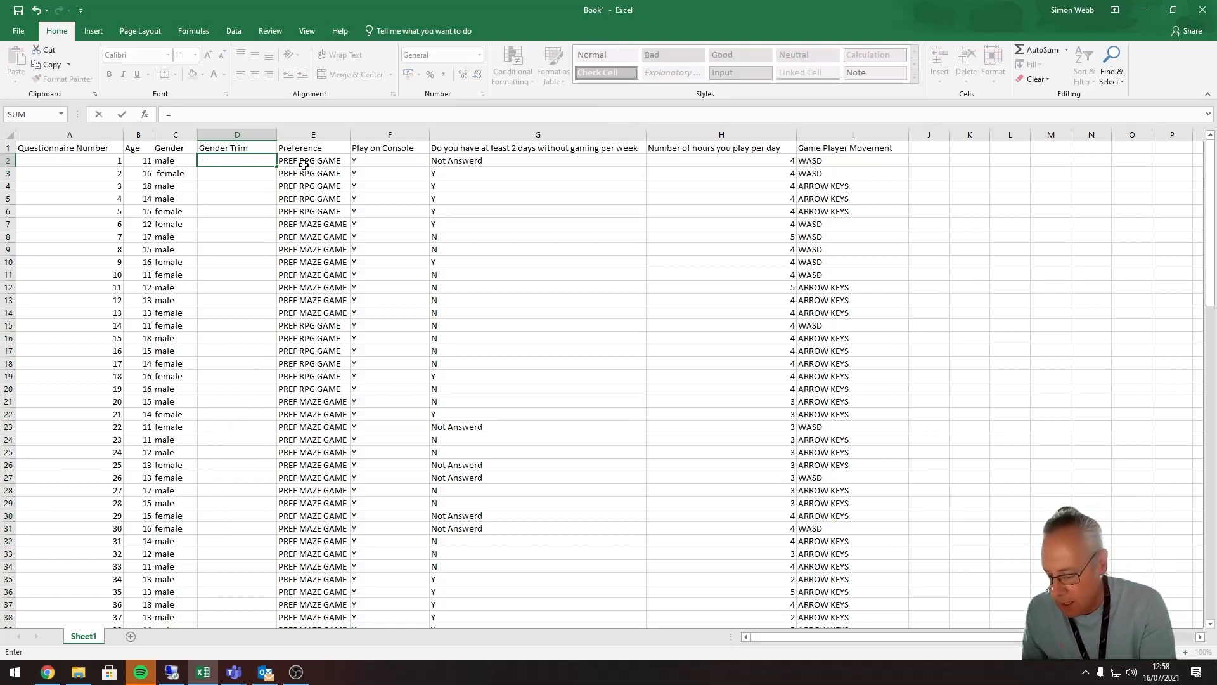
pyautogui.write('trim')
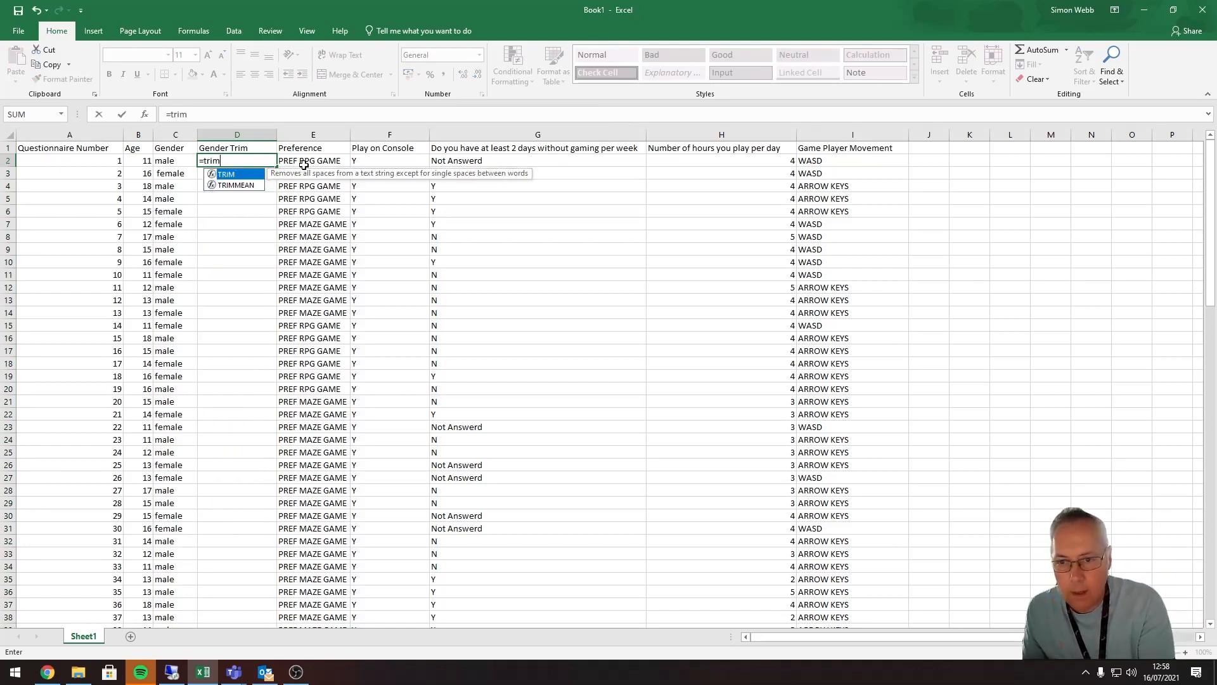
pyautogui.write('(')
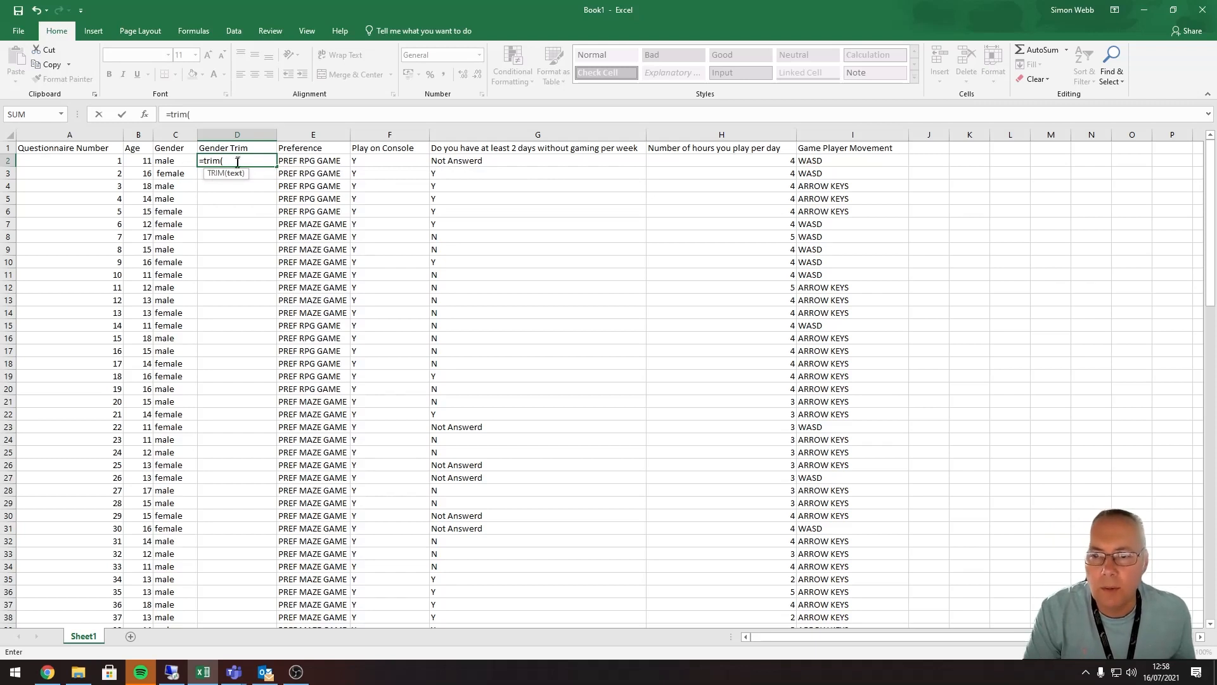
pyautogui.click(170, 160)
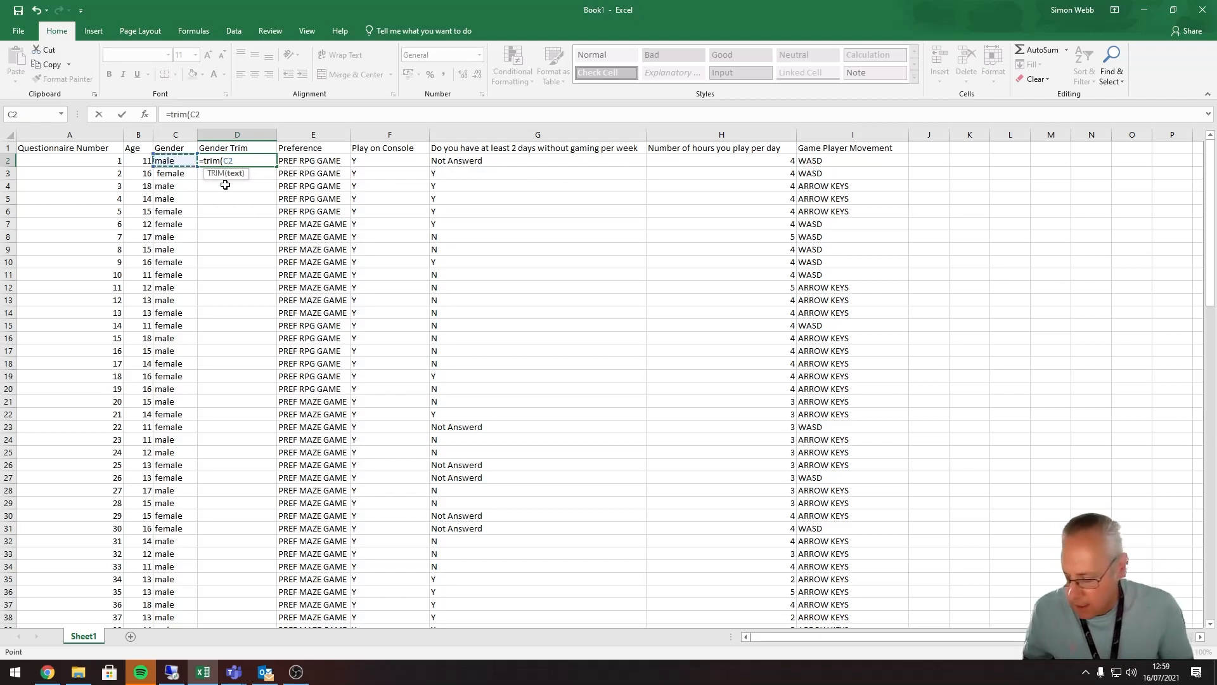
pyautogui.write(')')
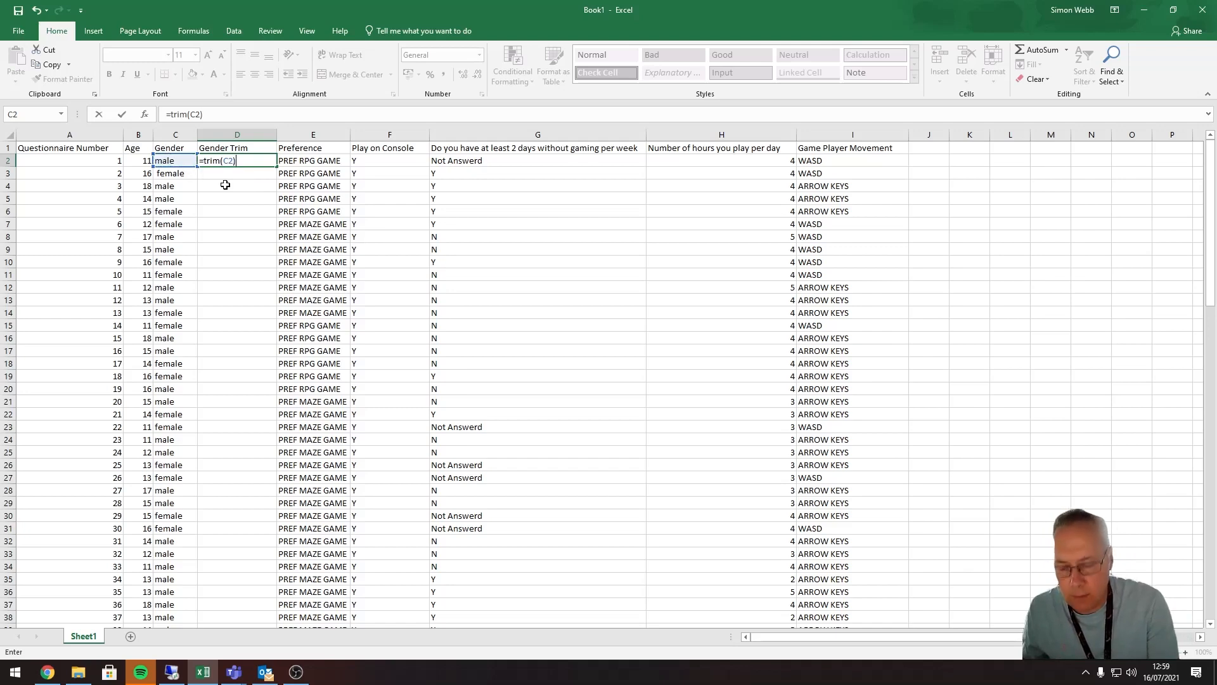
pyautogui.press('Return')
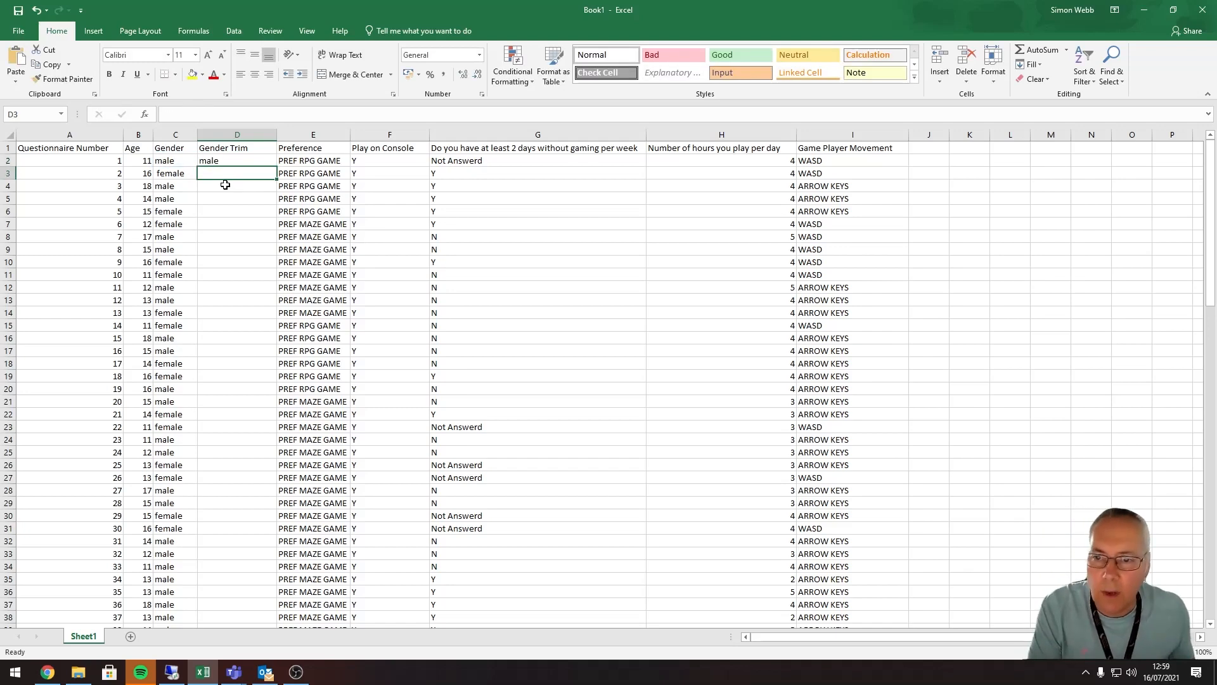
# - Compare D2 with C2 and examine the Gender entries in C3 and C18 for leading or trailing spaces
pyautogui.click(219, 162)
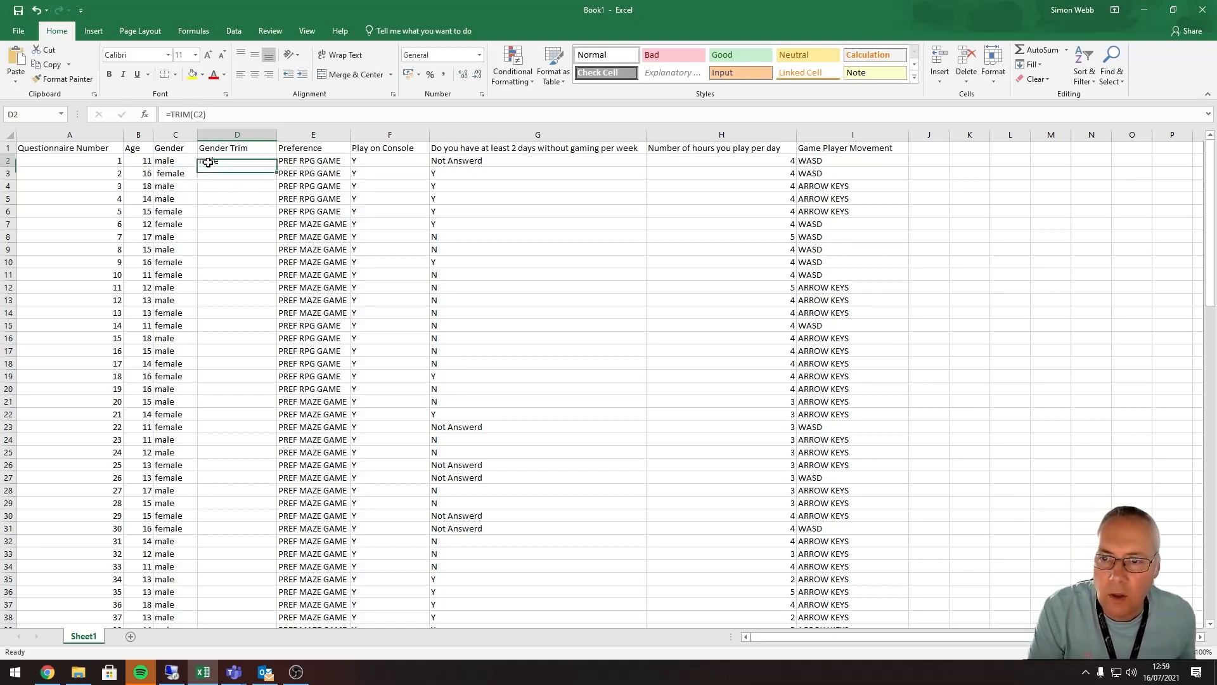
pyautogui.click(174, 164)
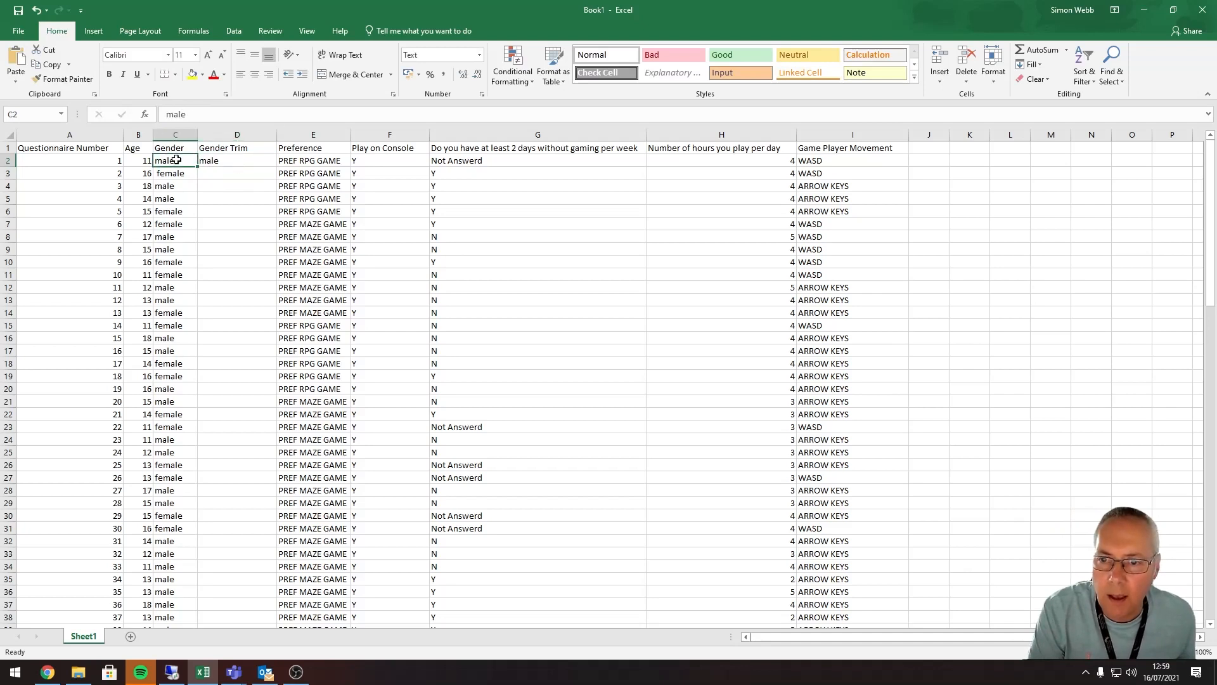
pyautogui.click(229, 162)
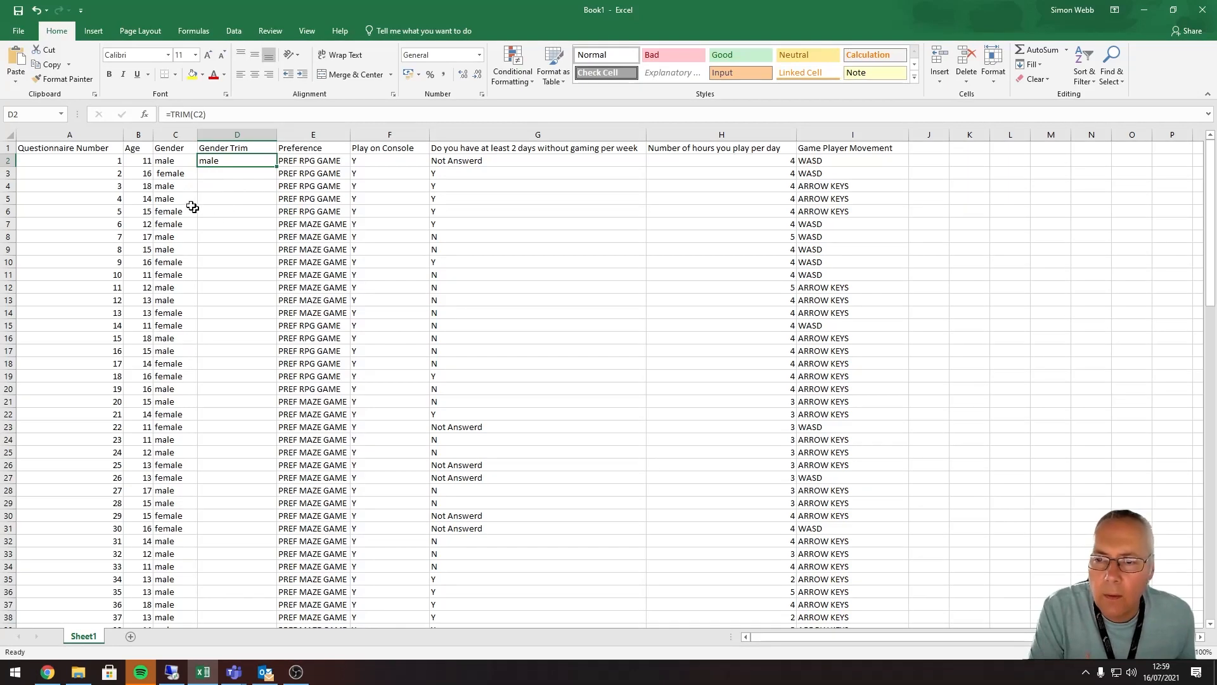
pyautogui.click(177, 174)
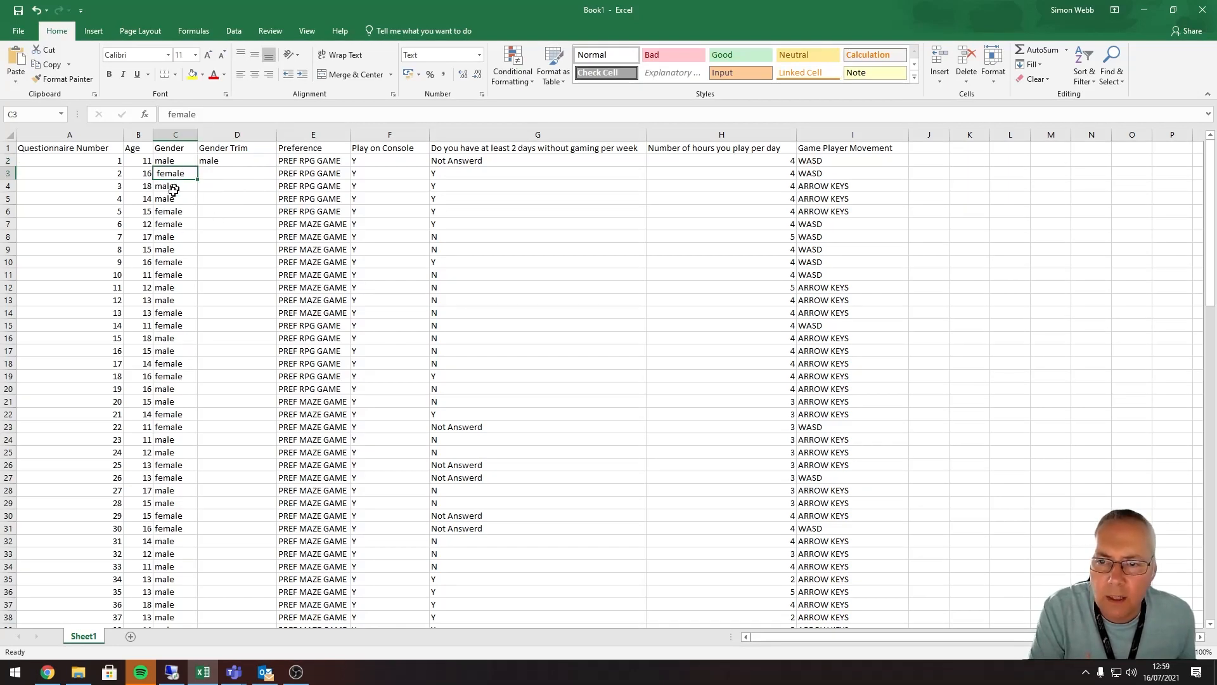
pyautogui.click(167, 114)
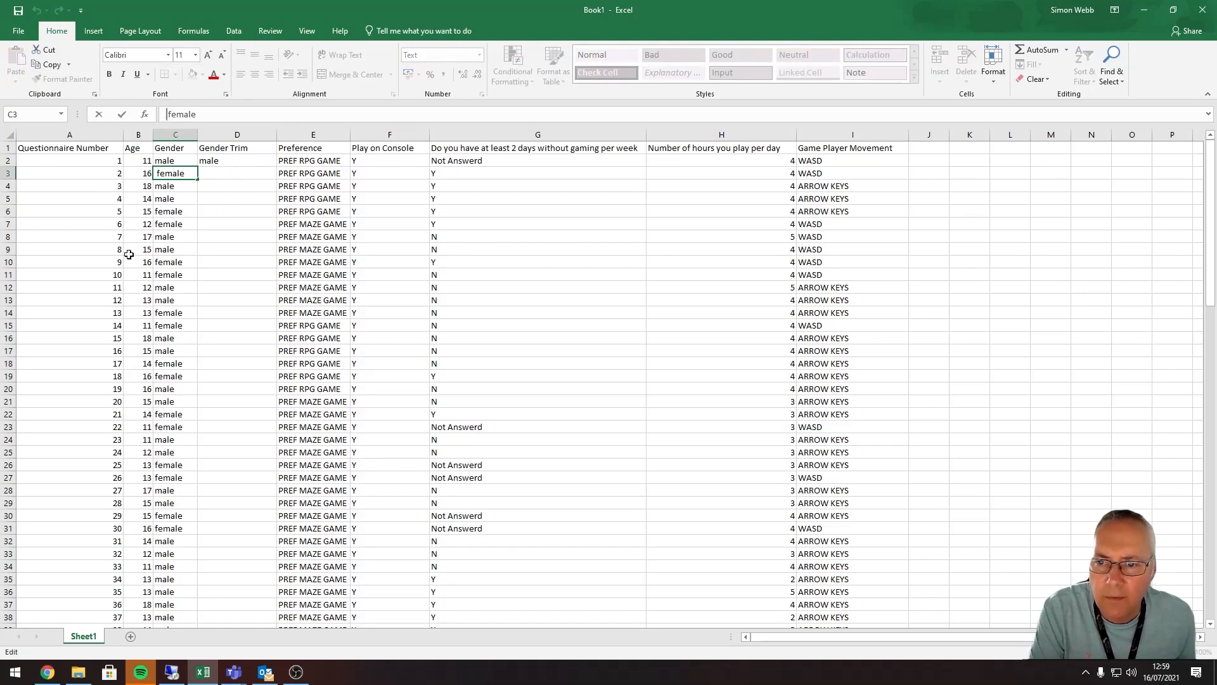
pyautogui.click(163, 365)
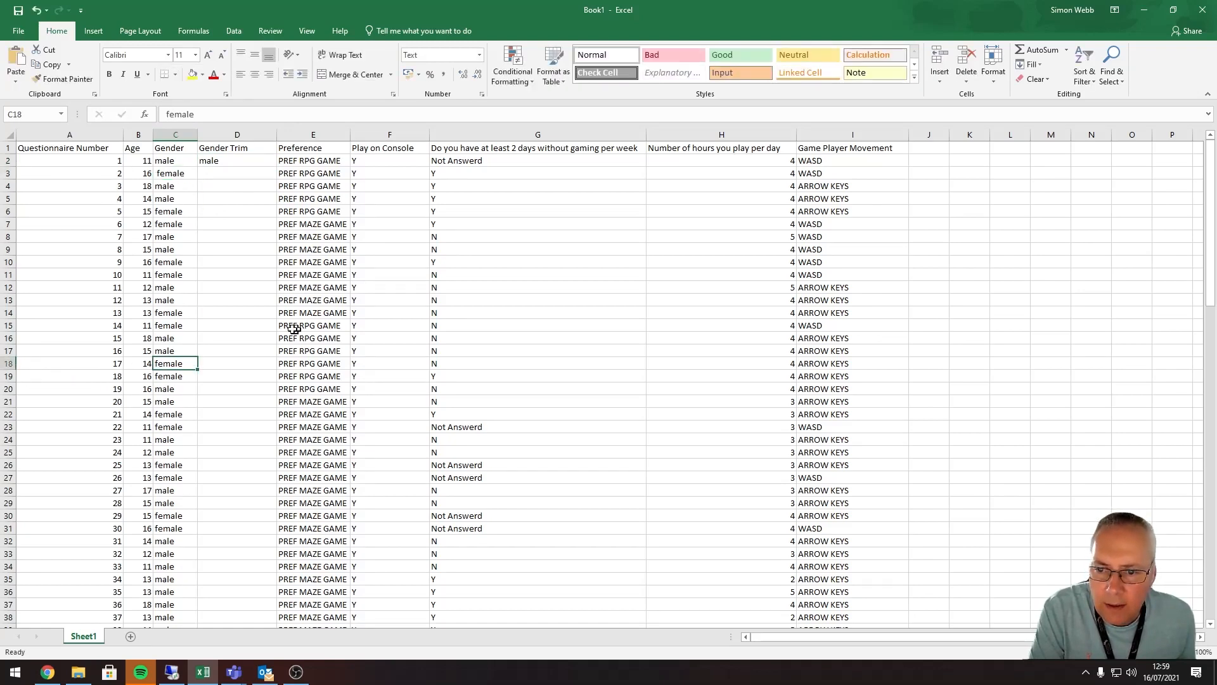
pyautogui.click(219, 113)
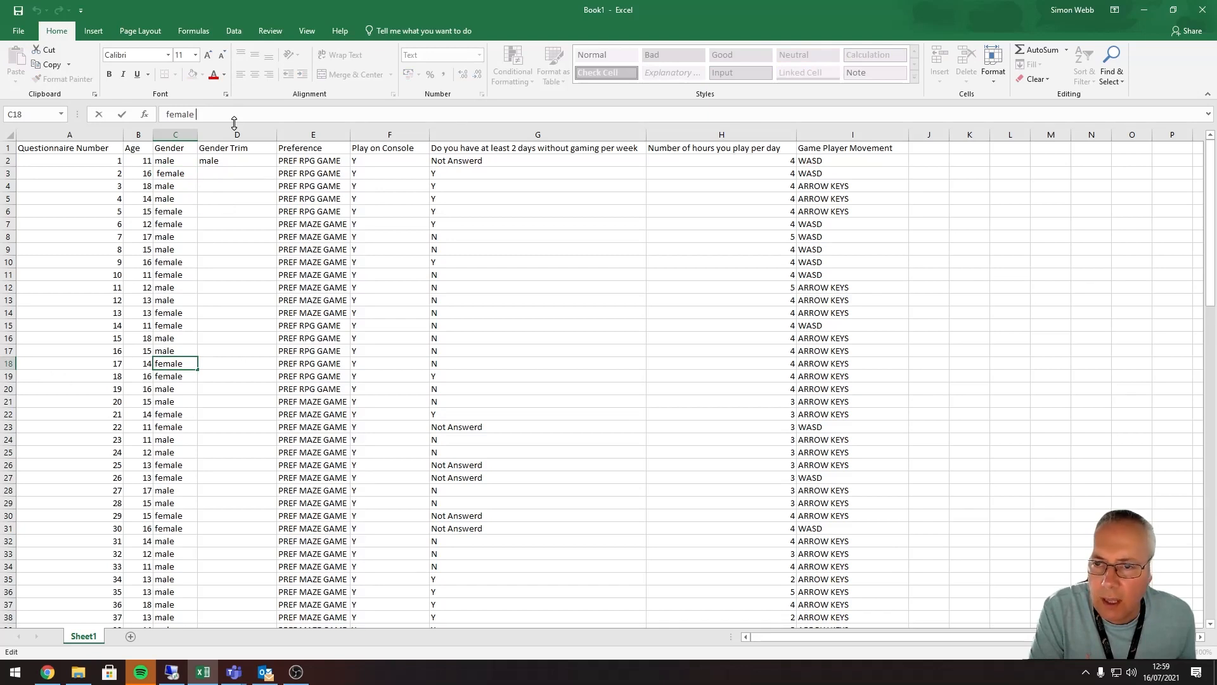
# - Fill the TRIM formula from D2 down to D101 and return to the start of the sheet
pyautogui.click(228, 160)
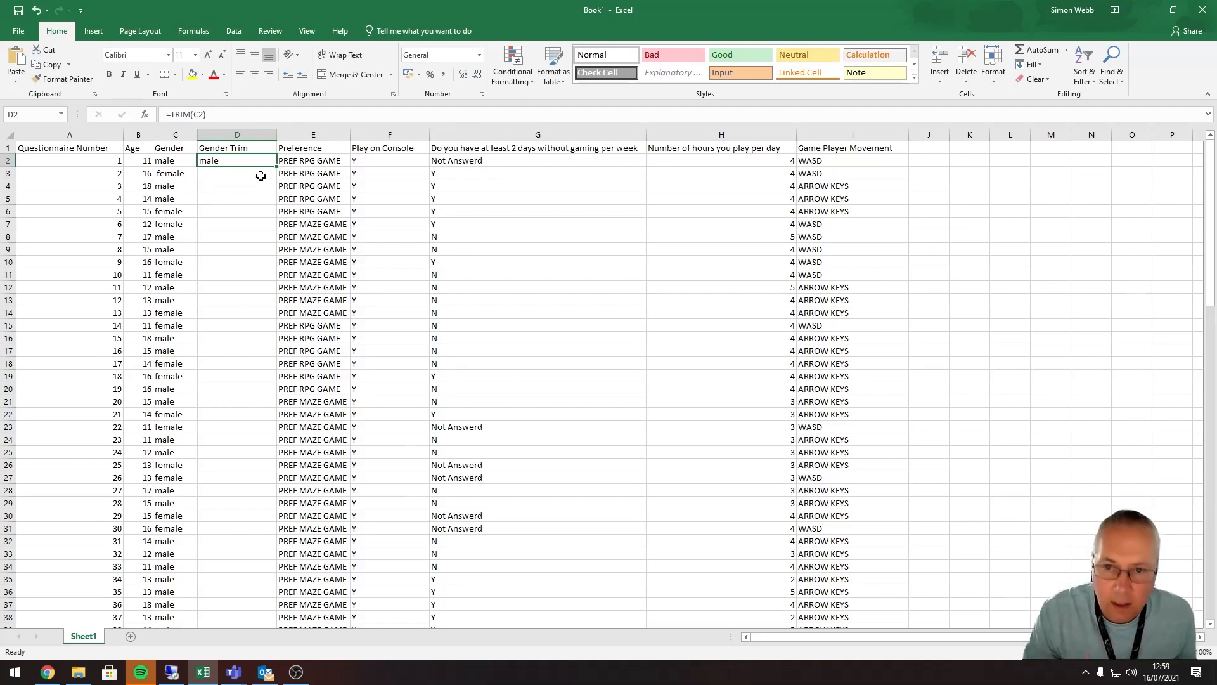
pyautogui.press('ctrl')
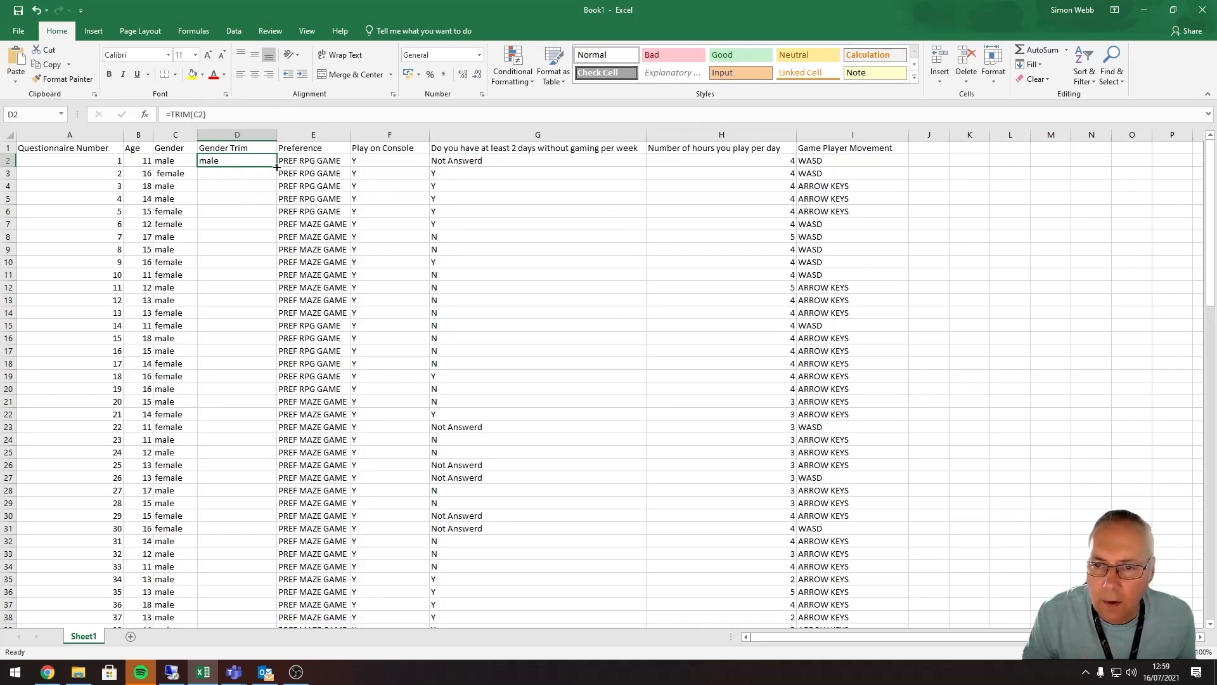
pyautogui.moveTo(276, 167); pyautogui.dragTo(278, 600)
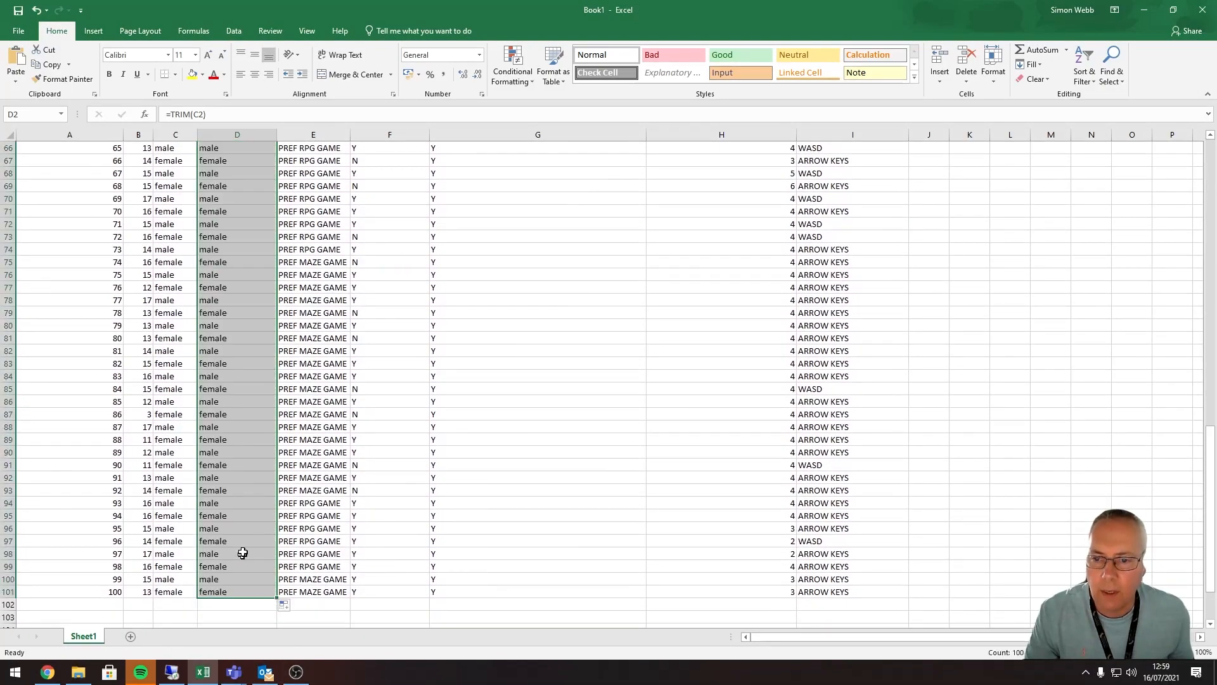
pyautogui.scroll(6, 248, 542)
pyautogui.scroll(15, 248, 542)
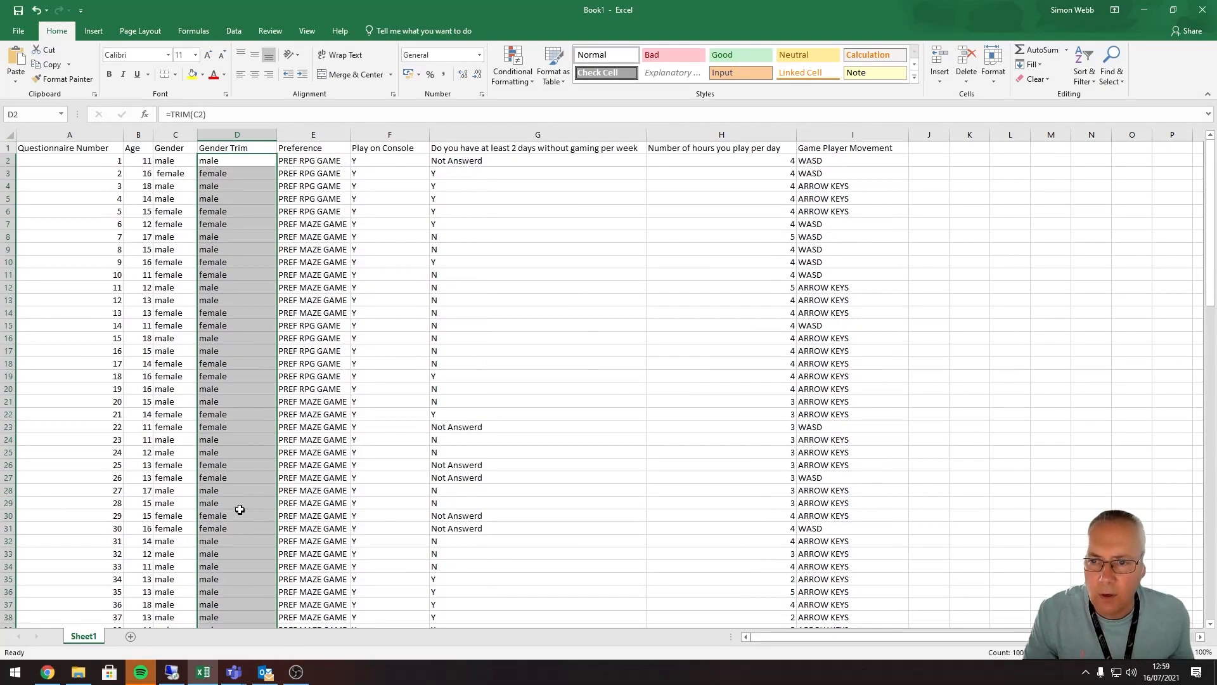